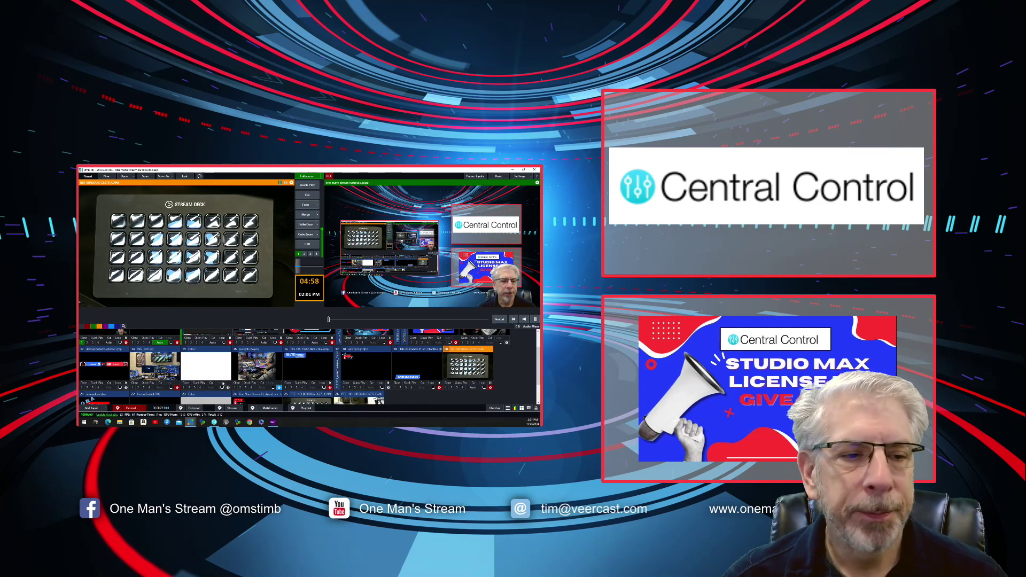
# Merge the license giveaway graphic to live and show the website lower third via Overlay 1.
pyautogui.scroll(2, 220, 388)
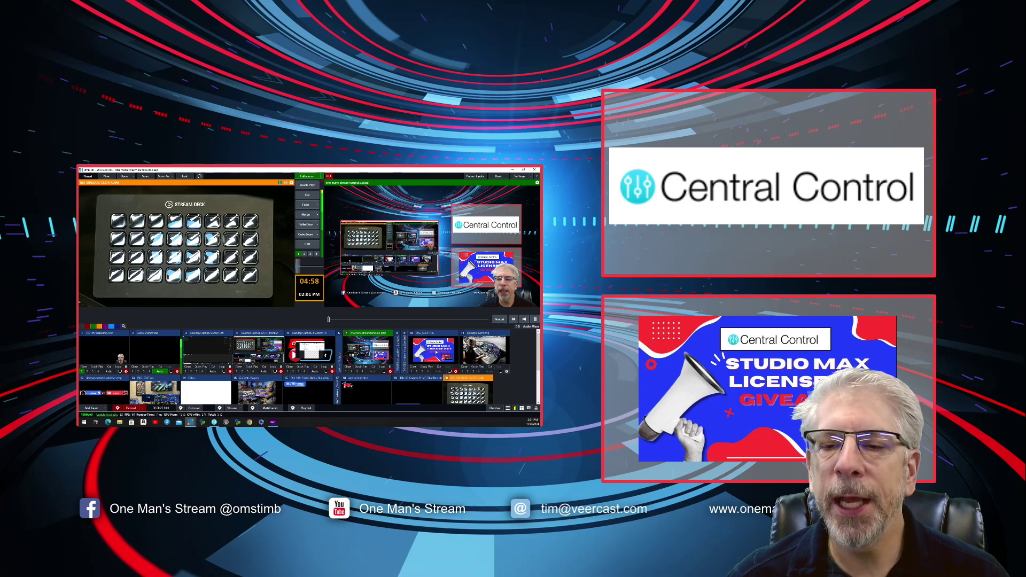
pyautogui.click(434, 350)
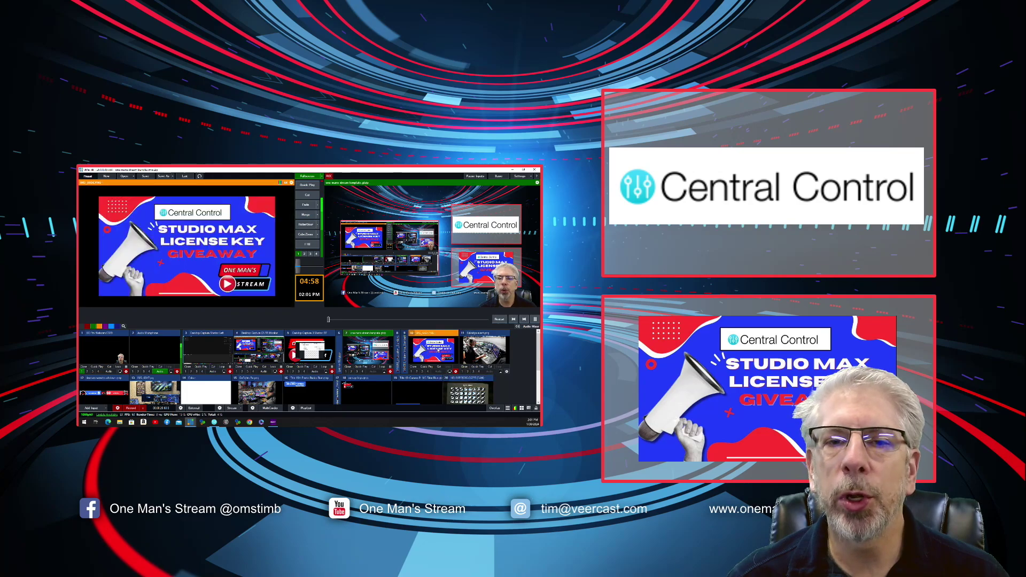
pyautogui.click(307, 215)
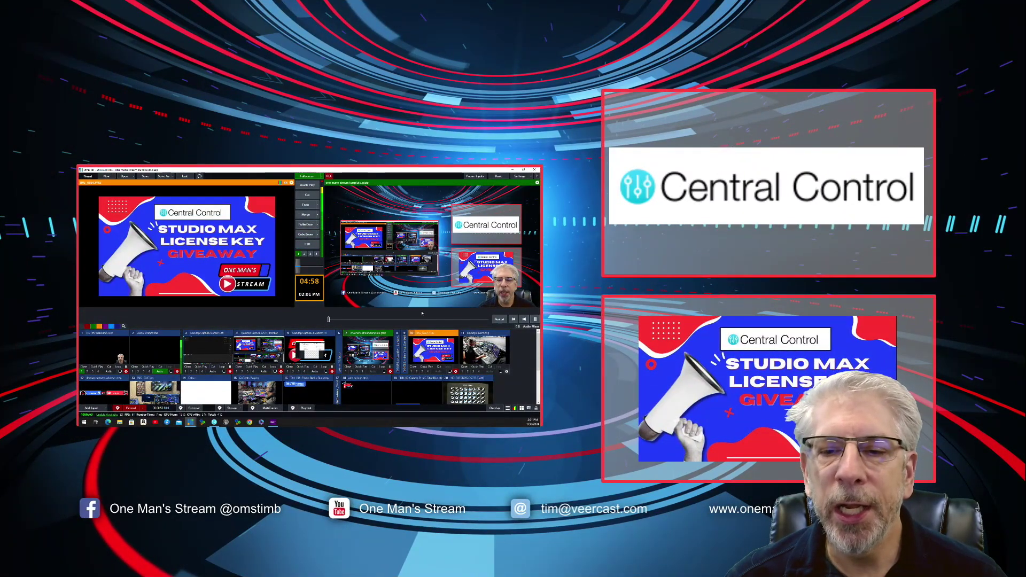
pyautogui.scroll(-2, 412, 386)
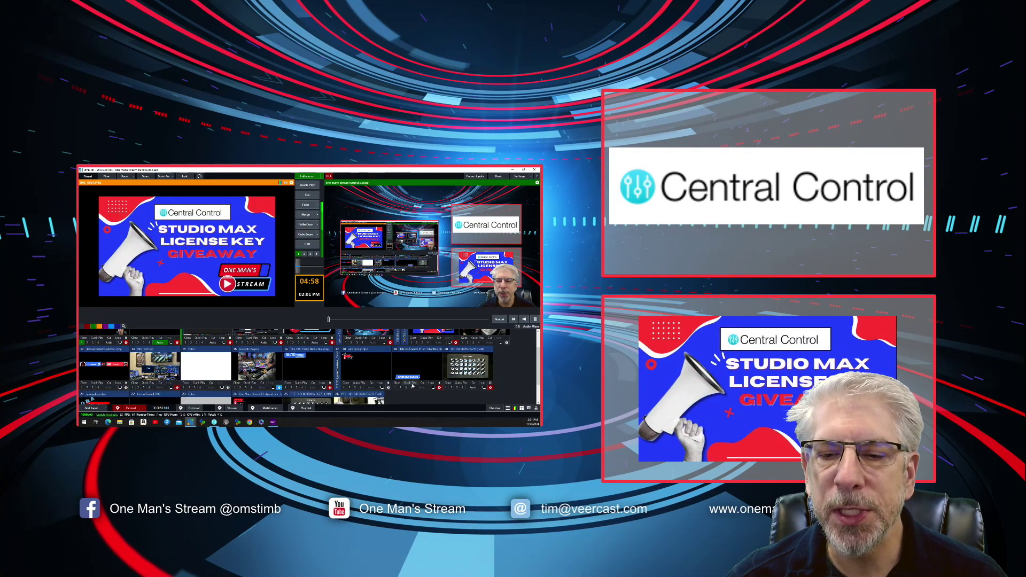
pyautogui.click(399, 388)
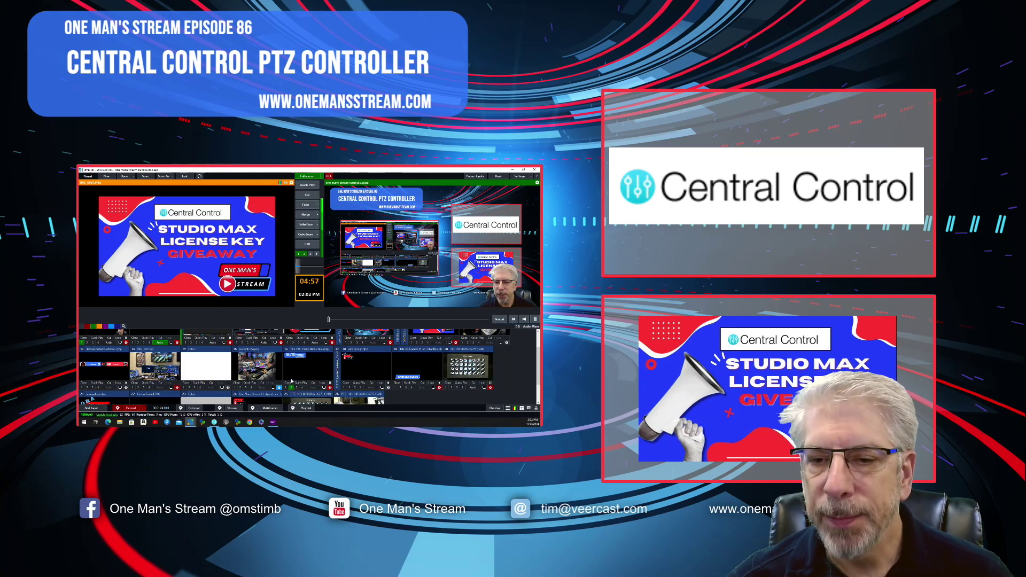
# Take Desktop Capture Monitor Left live with a Stinger transition.
pyautogui.scroll(3, 330, 364)
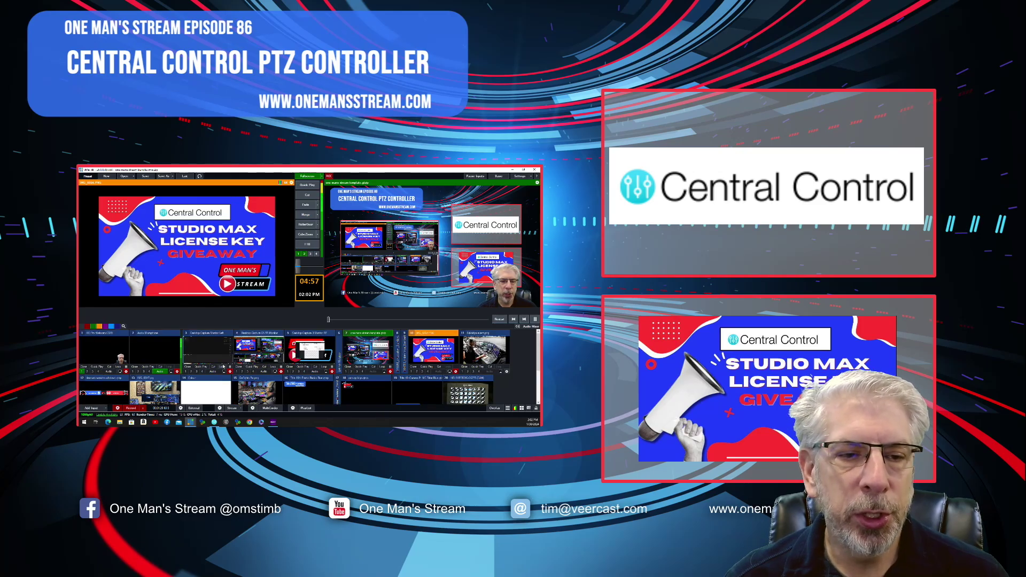
pyautogui.click(213, 349)
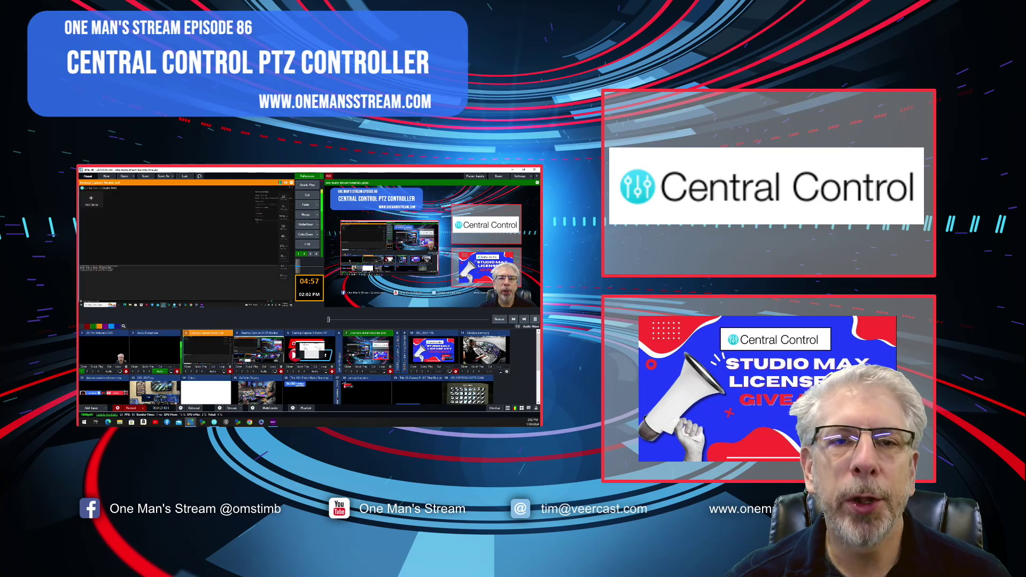
pyautogui.click(320, 193)
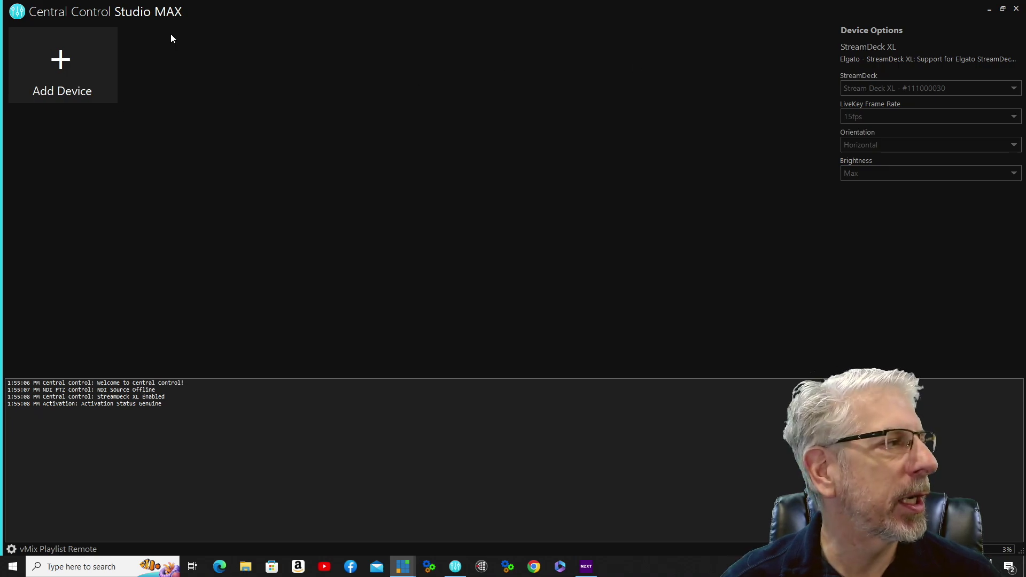
# Add an NDI PTZ Control device, found by searching 'ptz', keeping its default name.
pyautogui.click(64, 64)
pyautogui.click(376, 140)
pyautogui.write('pt')
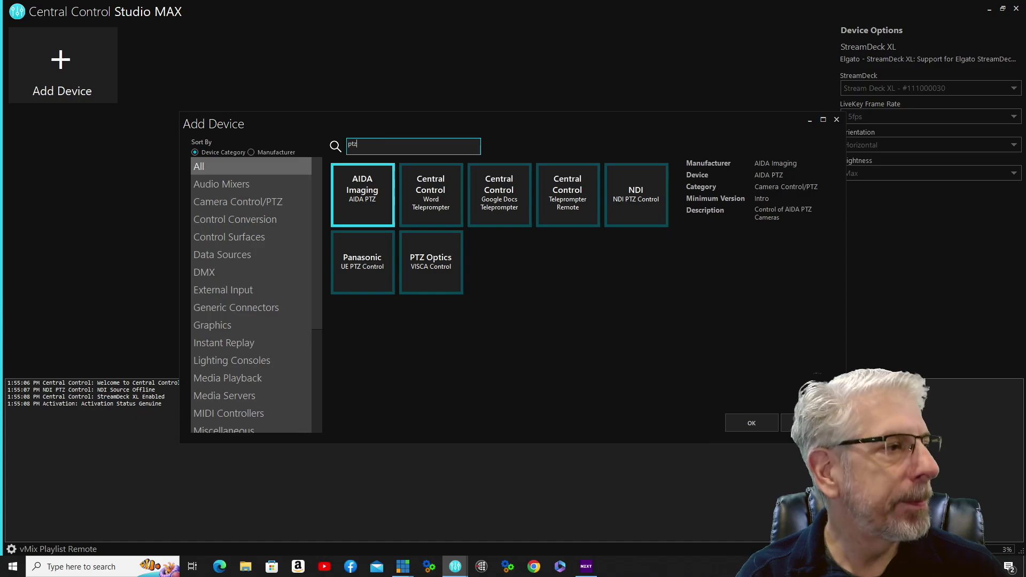
pyautogui.write('z')
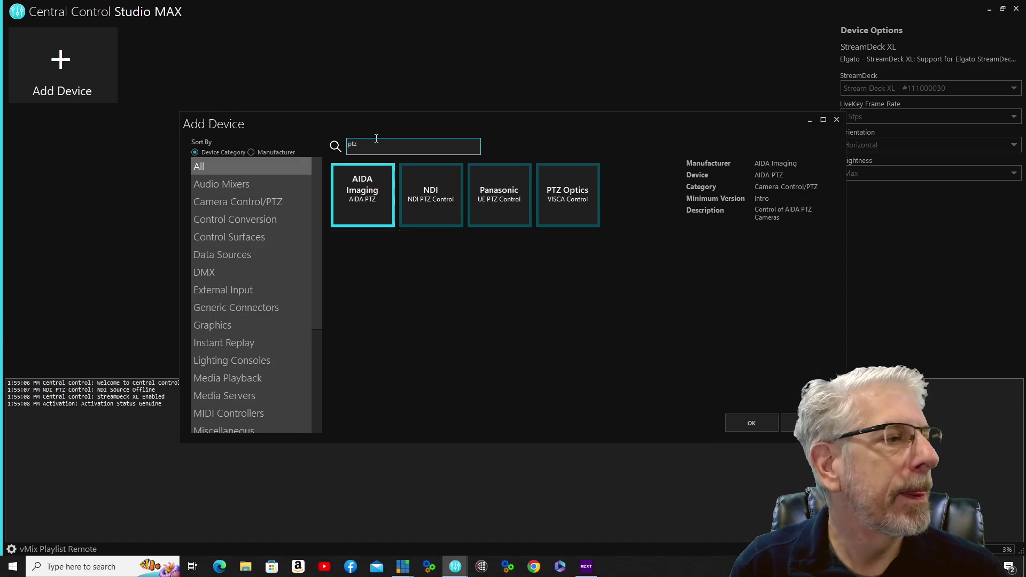
pyautogui.click(431, 202)
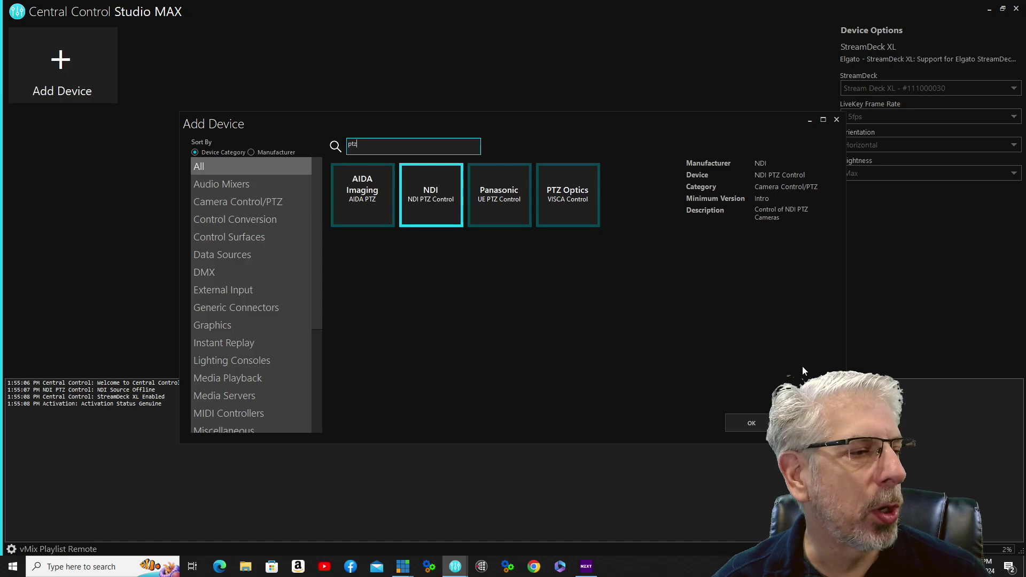
pyautogui.click(753, 423)
pyautogui.click(537, 295)
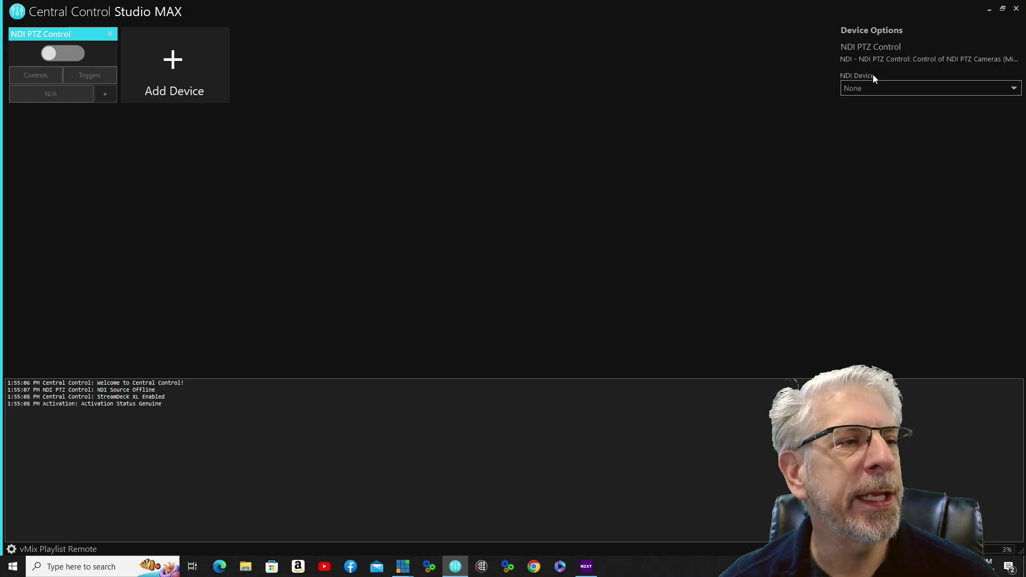
# Set the NDI device to BIRDDOG-C6275 (CAM), enable the device, and reopen Add Device.
pyautogui.click(1014, 89)
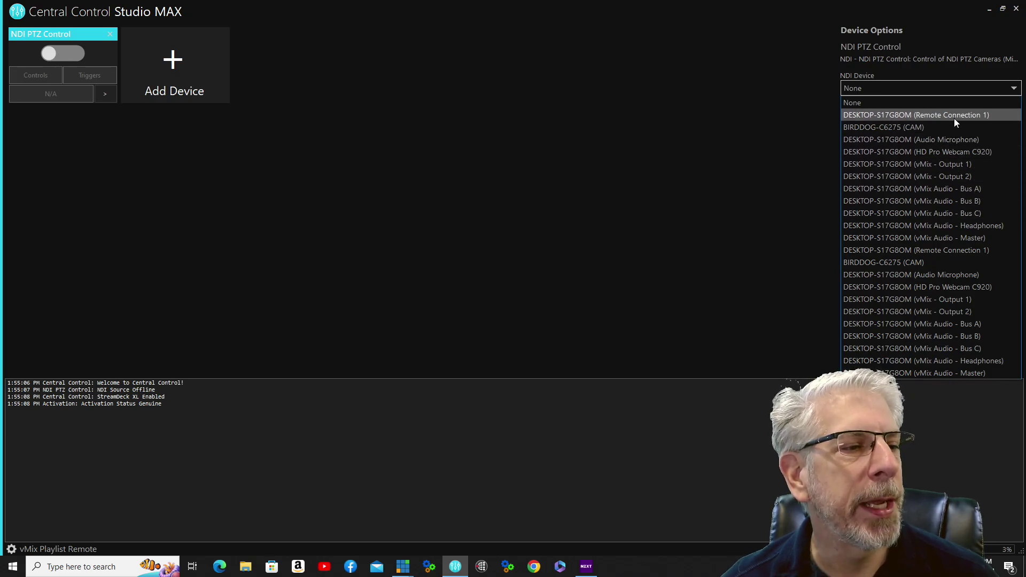
pyautogui.click(894, 128)
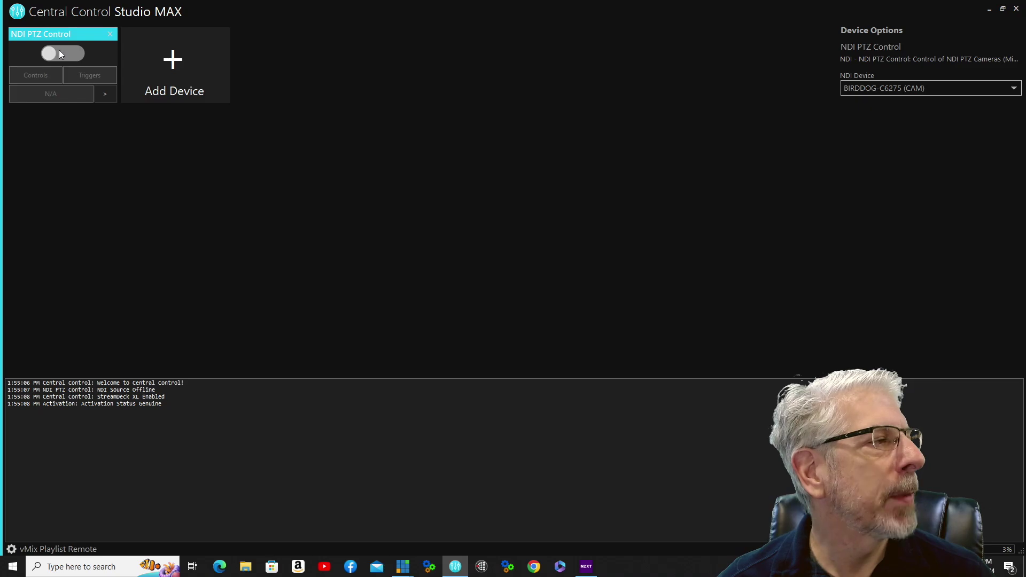
pyautogui.click(78, 54)
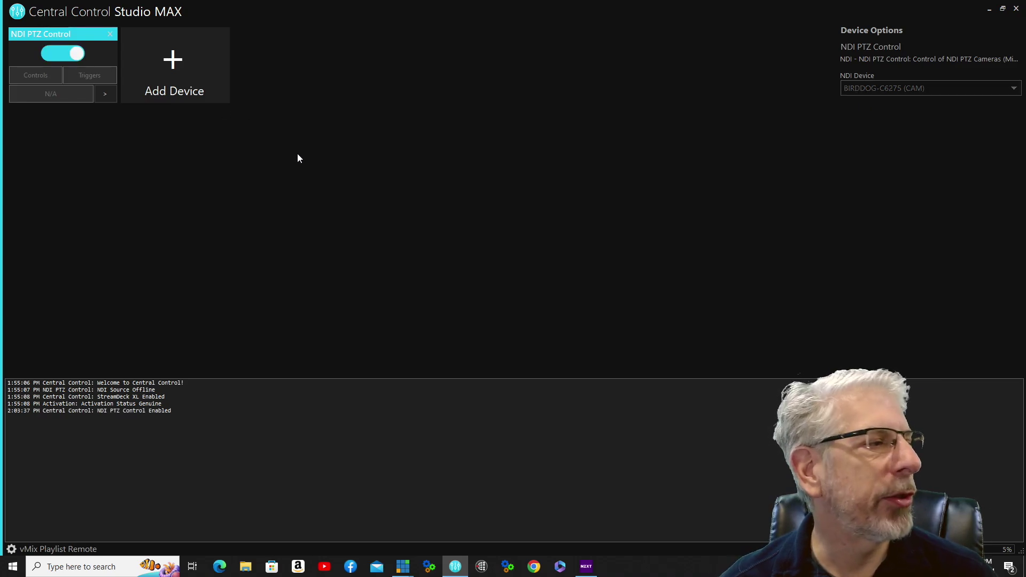
pyautogui.click(174, 88)
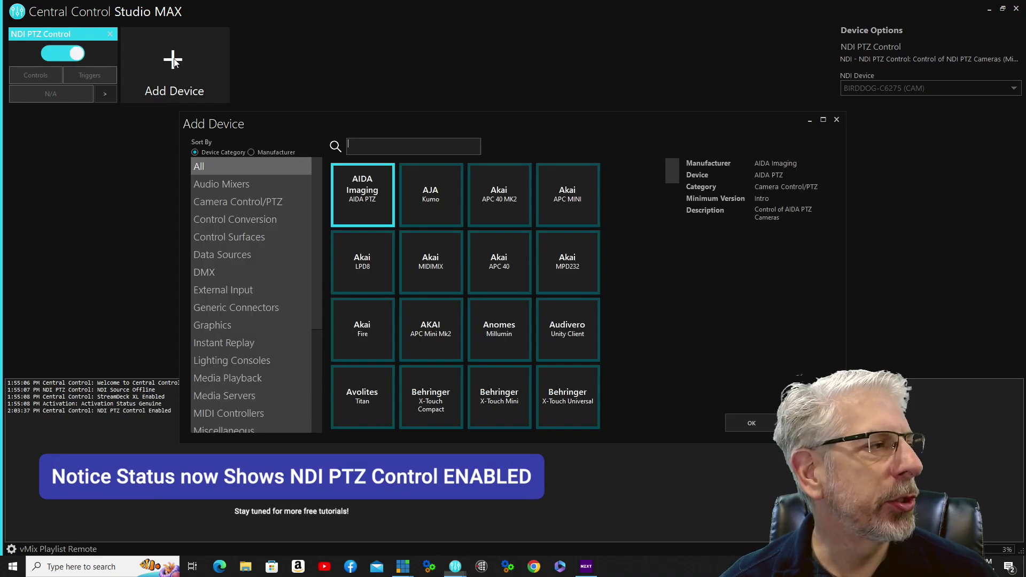
# Add a StreamDeck XL device, found by searching 'elgato', keeping its default name.
pyautogui.click(393, 143)
pyautogui.write('elgato')
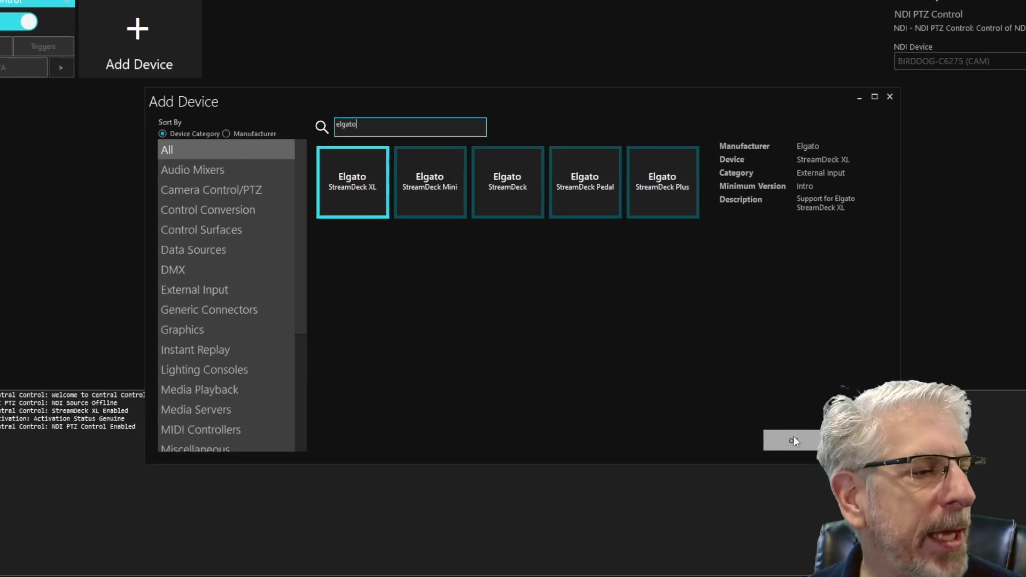
pyautogui.click(793, 440)
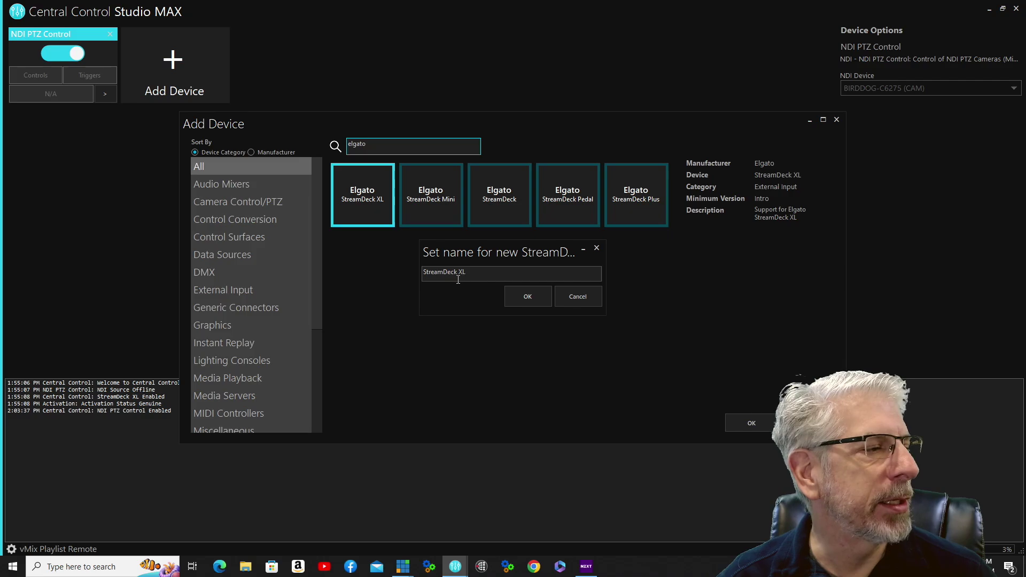
pyautogui.click(527, 296)
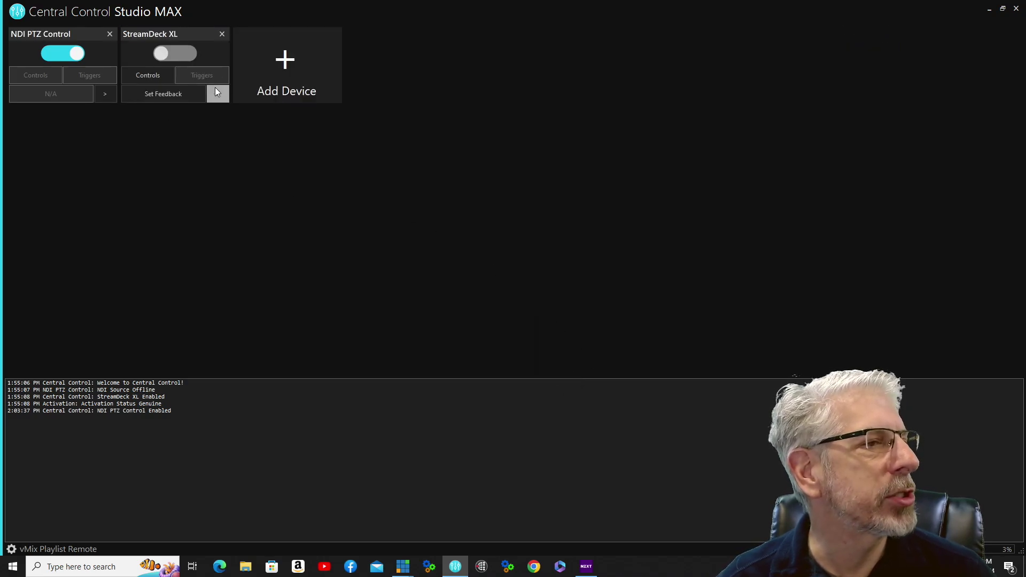
# Bind the StreamDeck XL device to the connected Stream Deck XL and enable it.
pyautogui.click(130, 53)
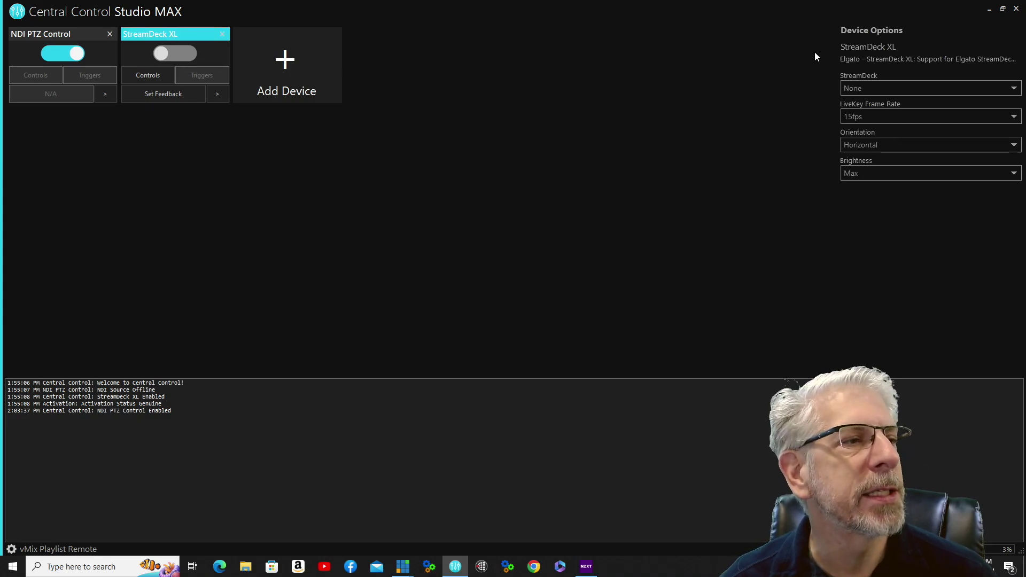
pyautogui.click(1015, 90)
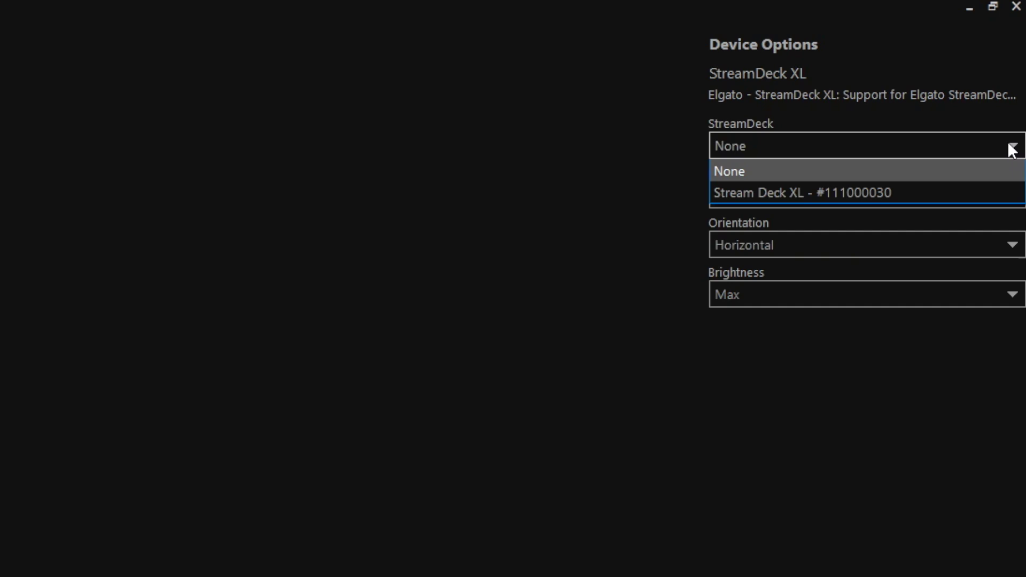
pyautogui.click(896, 192)
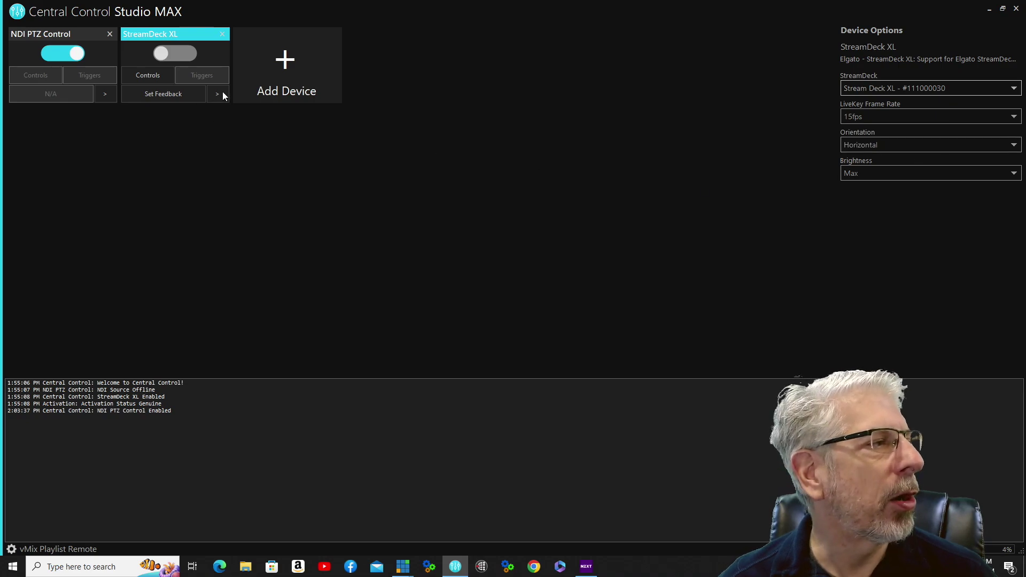
pyautogui.click(191, 51)
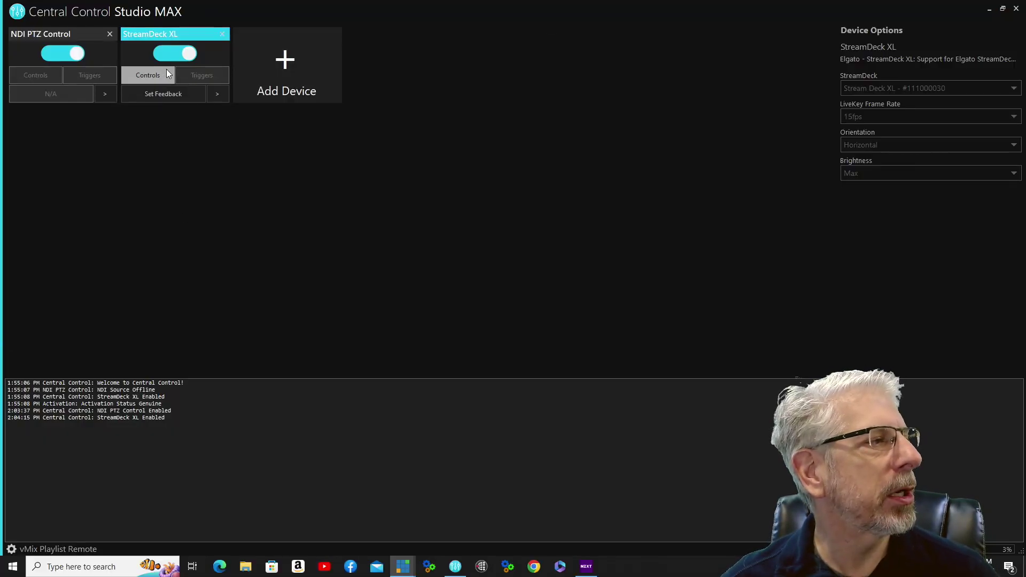
# Turn on jump-to-pressed-control and map Button 3 to NDI PTZ Control Tilt Up.
pyautogui.click(156, 76)
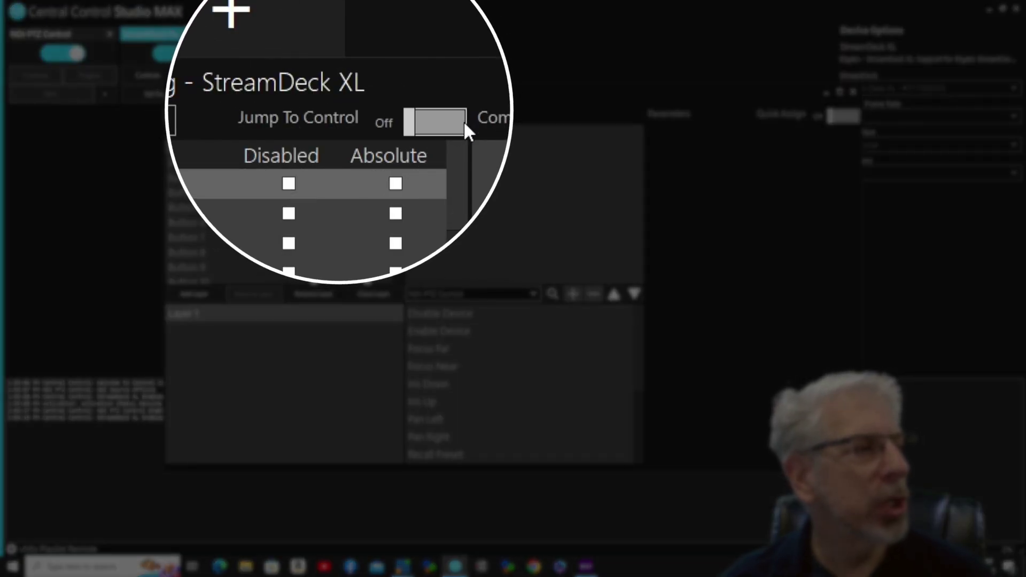
pyautogui.click(464, 121)
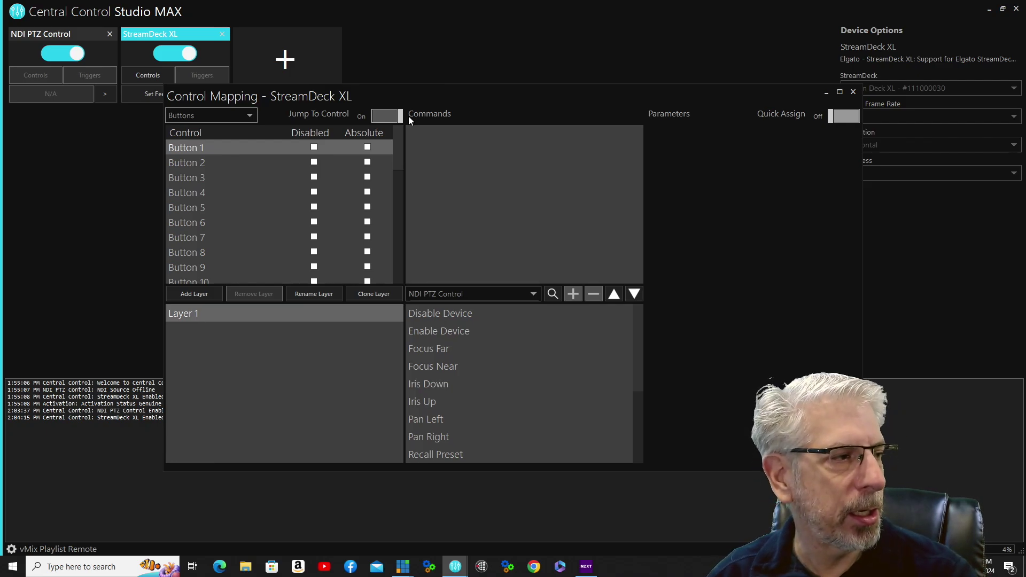
pyautogui.scroll(-1, 200, 148)
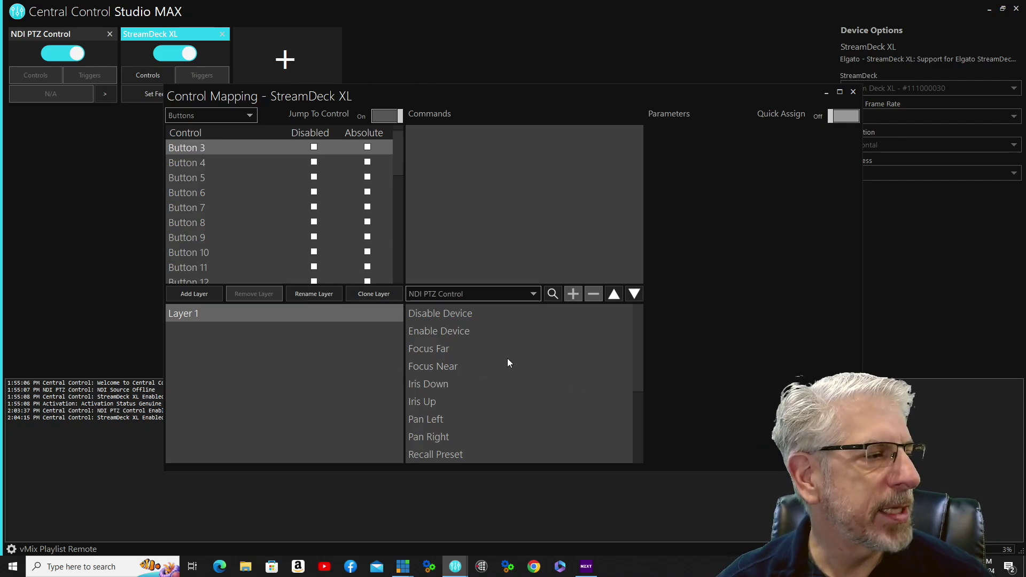
pyautogui.click(533, 294)
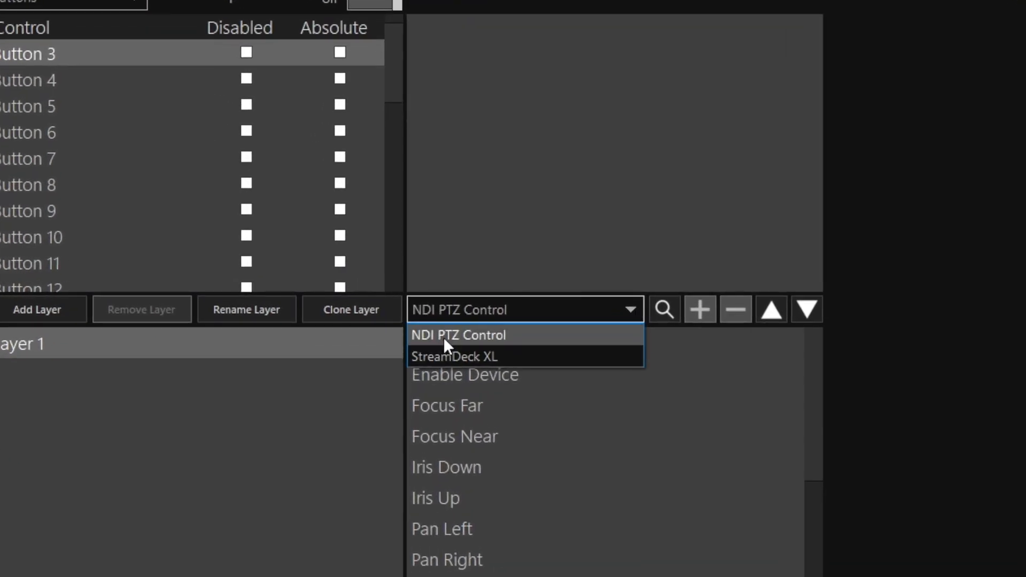
pyautogui.click(566, 336)
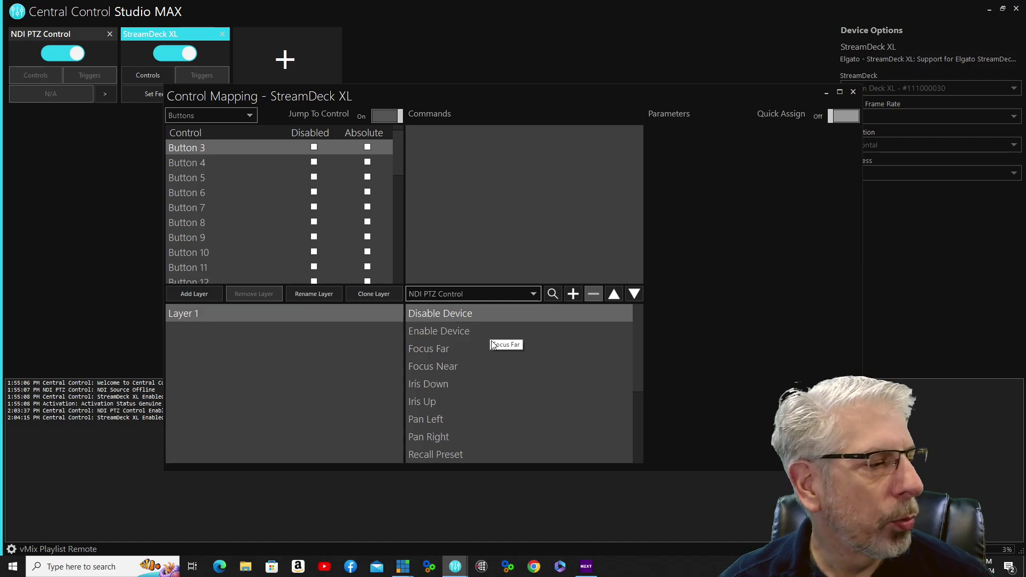
pyautogui.scroll(-4, 481, 374)
pyautogui.click(428, 419)
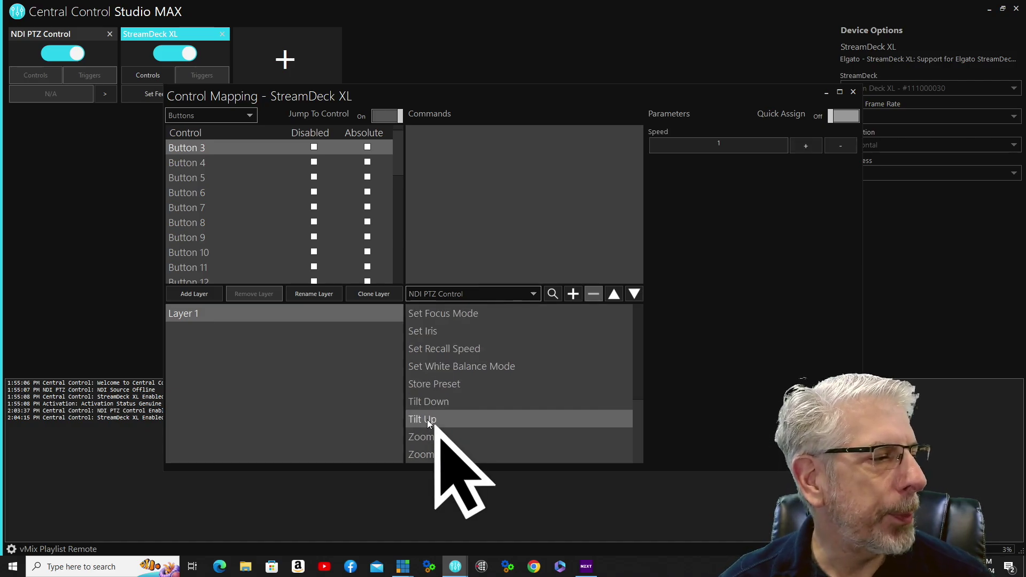
pyautogui.click(572, 295)
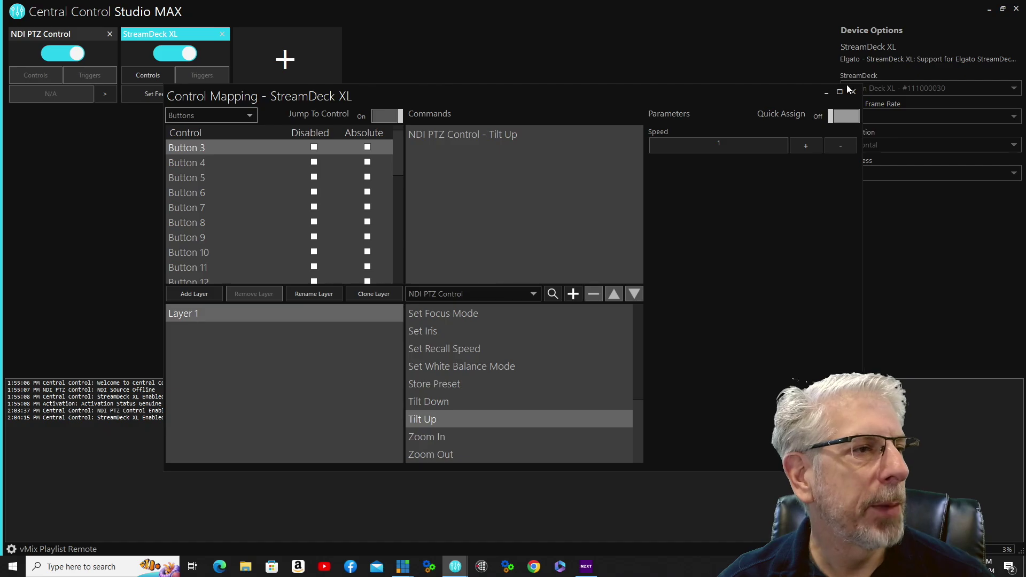
# Give Button 3 the feedback text label UP in Set Feedback.
pyautogui.click(854, 91)
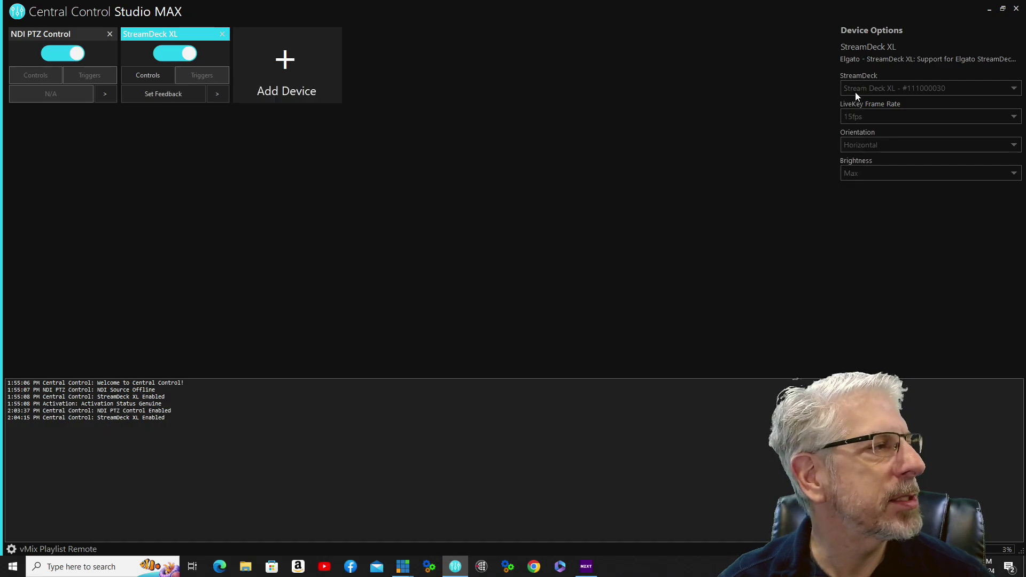
pyautogui.click(169, 97)
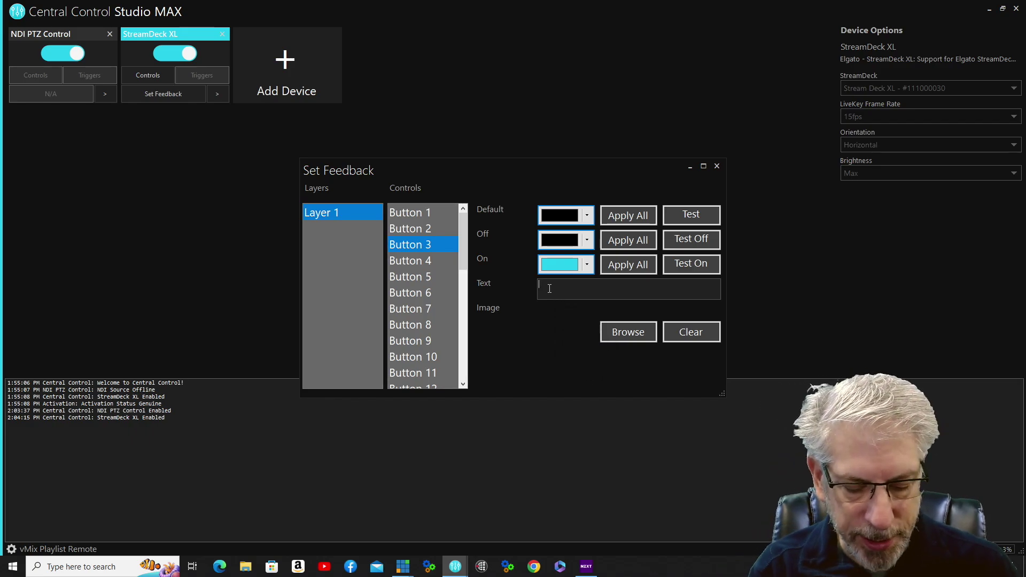
pyautogui.write('P')
pyautogui.click(717, 166)
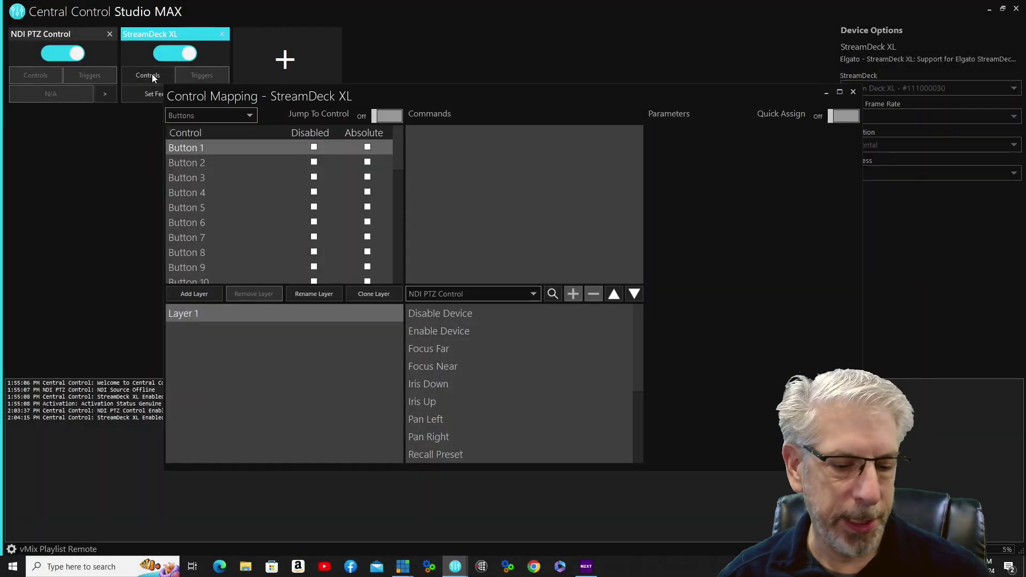
# Assign NDI PTZ Control Tilt Down to Button 19 and close Control Mapping.
pyautogui.scroll(-6, 213, 149)
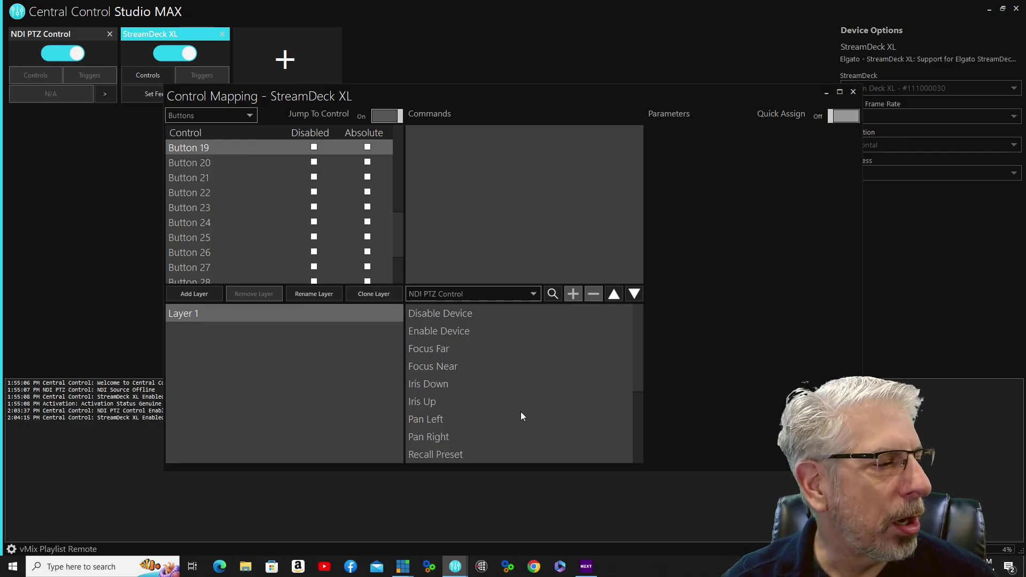
pyautogui.scroll(-5, 524, 396)
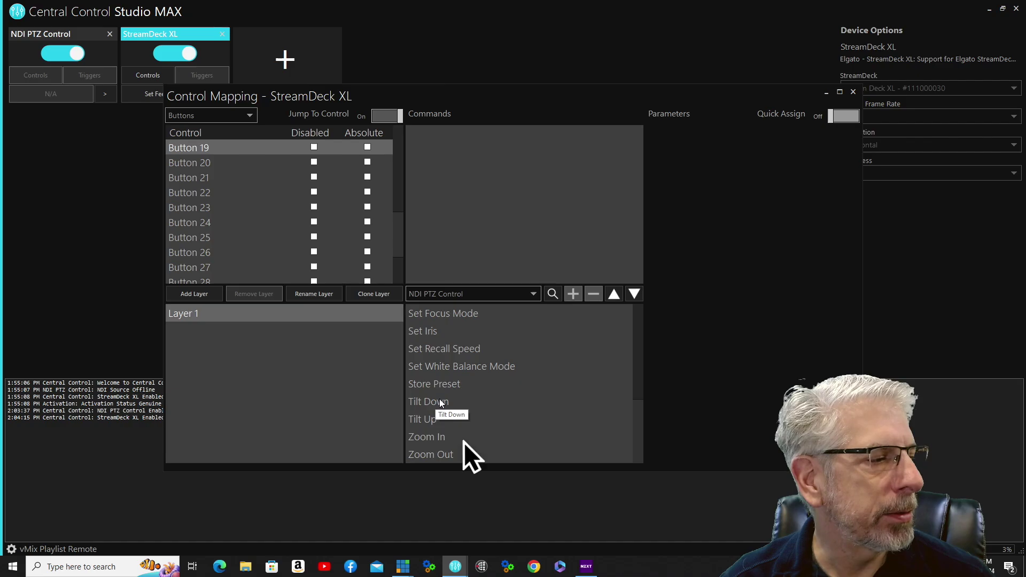
pyautogui.click(440, 401)
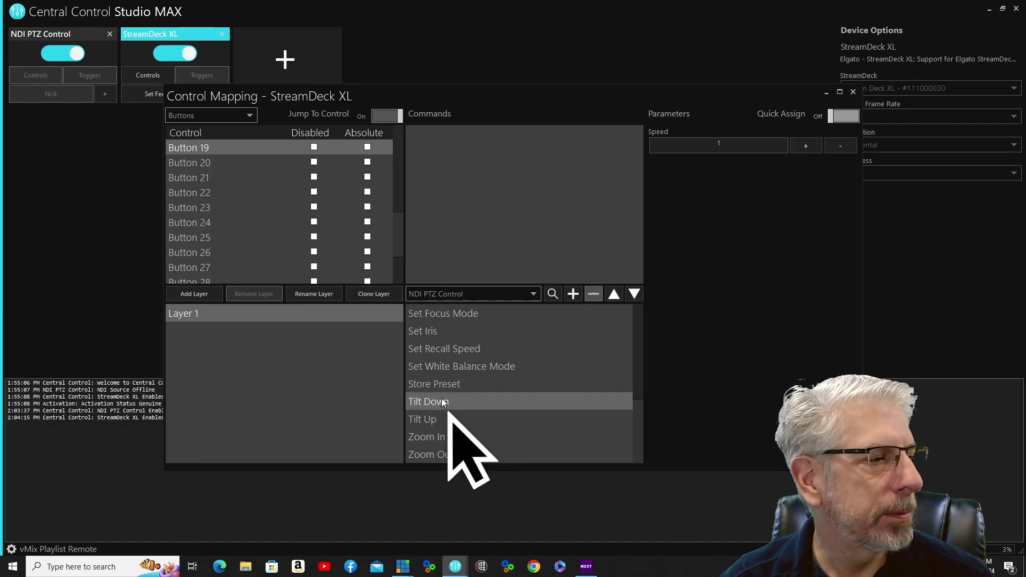
pyautogui.click(570, 298)
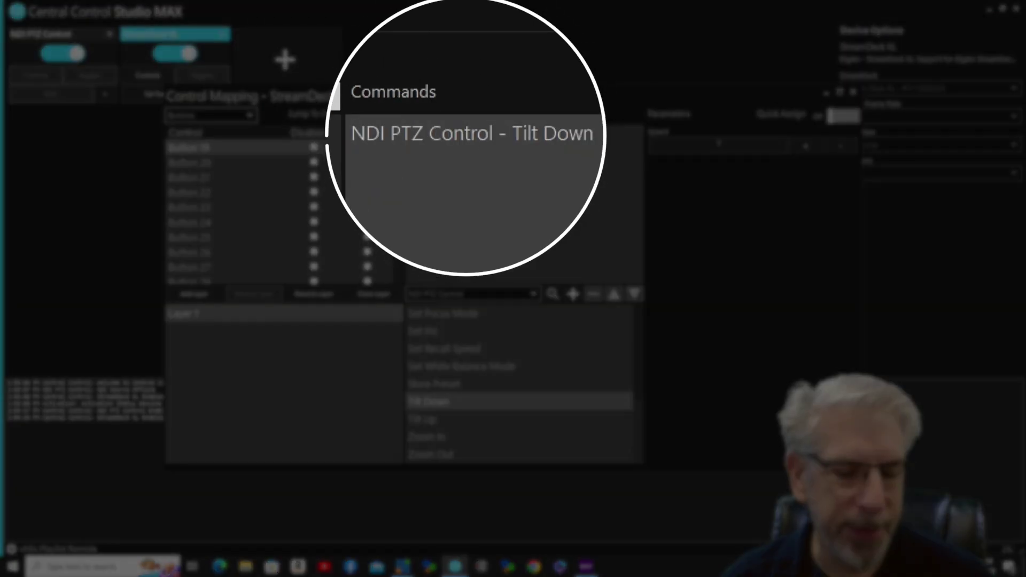
pyautogui.click(851, 94)
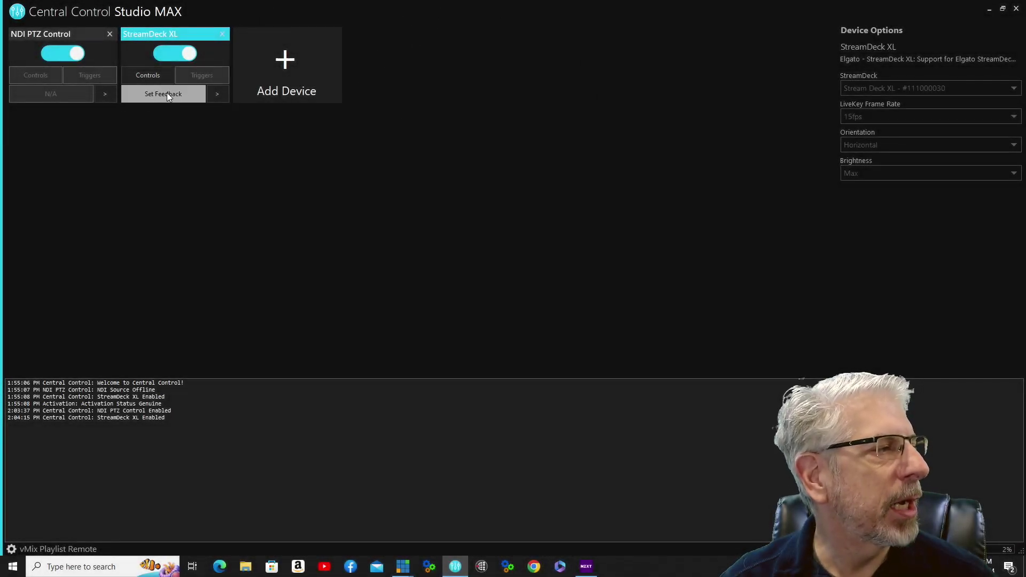
# Enter DOWN as Button 19's feedback text label.
pyautogui.click(166, 94)
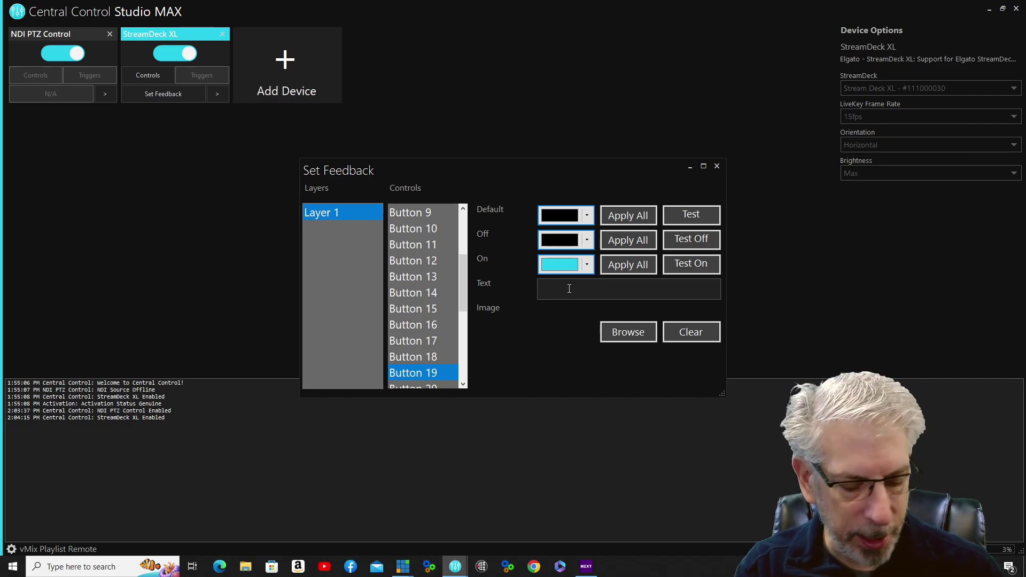
pyautogui.click(608, 289)
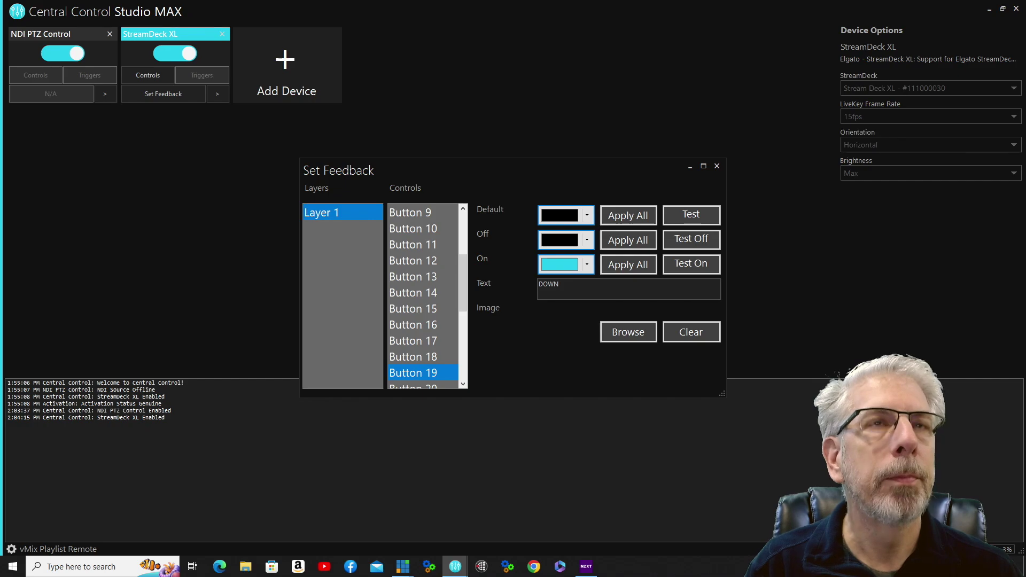
pyautogui.click(716, 166)
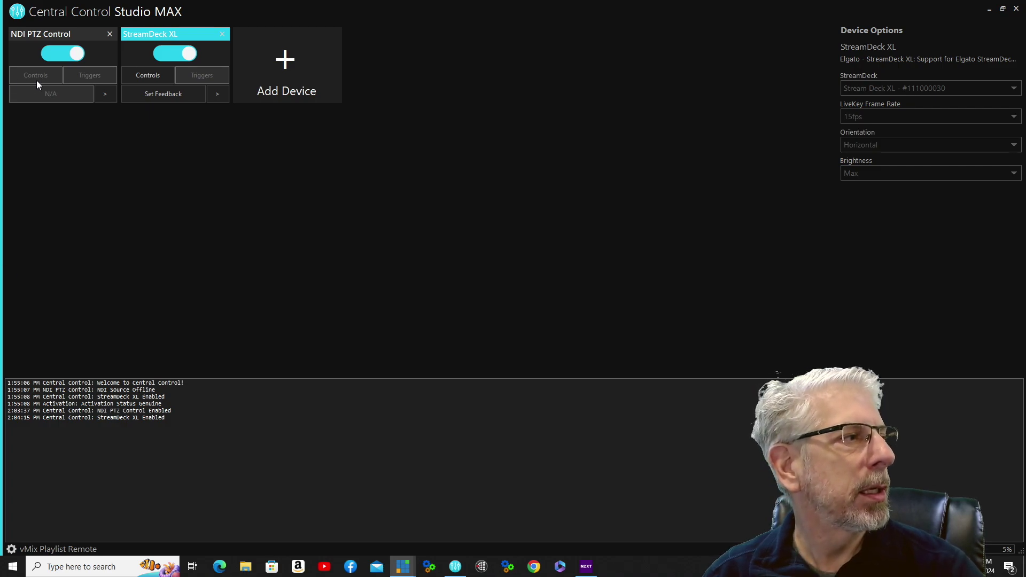
# Map Button 10 to Pan Left and Button 12 to Pan Right.
pyautogui.click(144, 75)
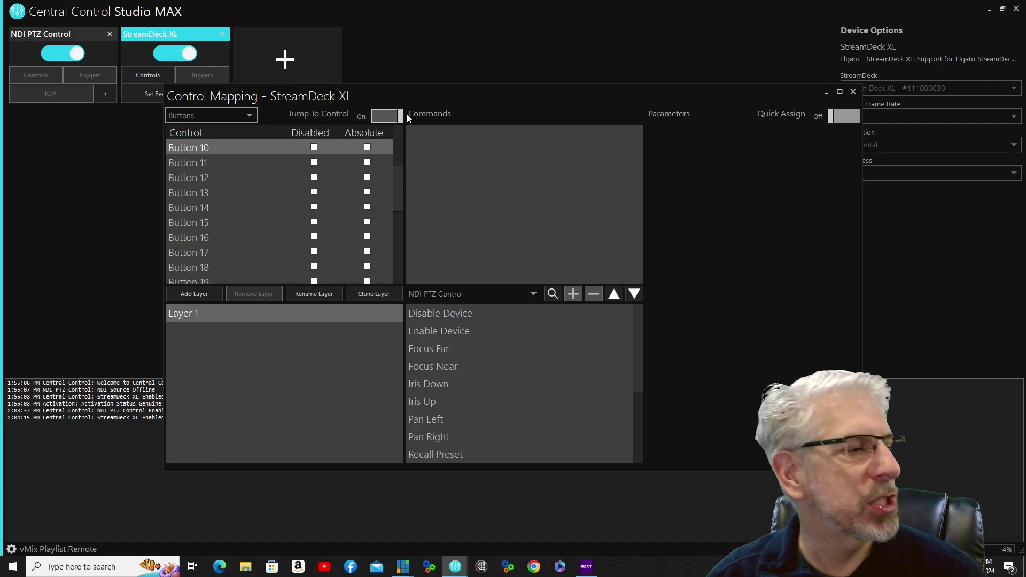
pyautogui.click(431, 421)
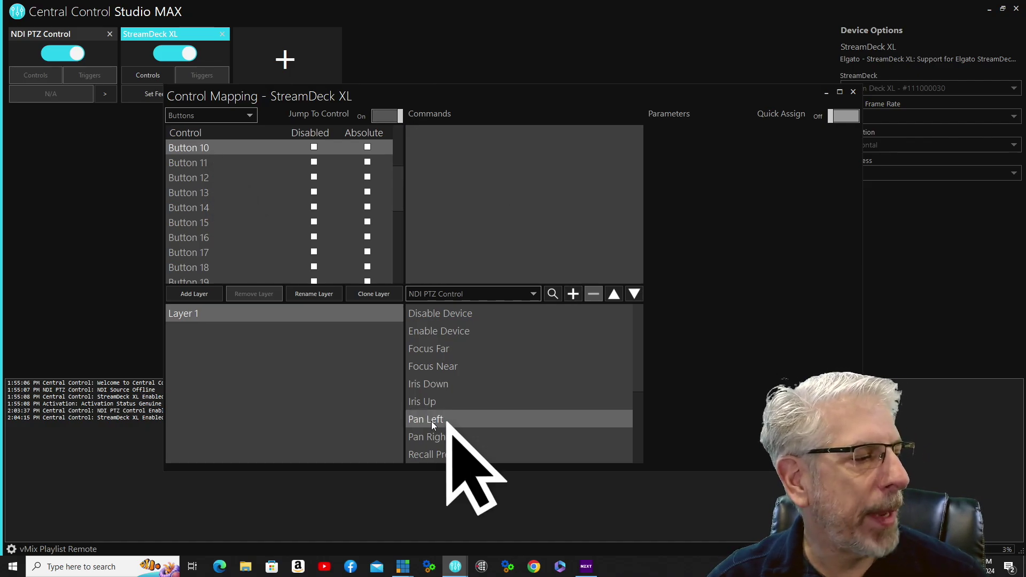
pyautogui.click(572, 294)
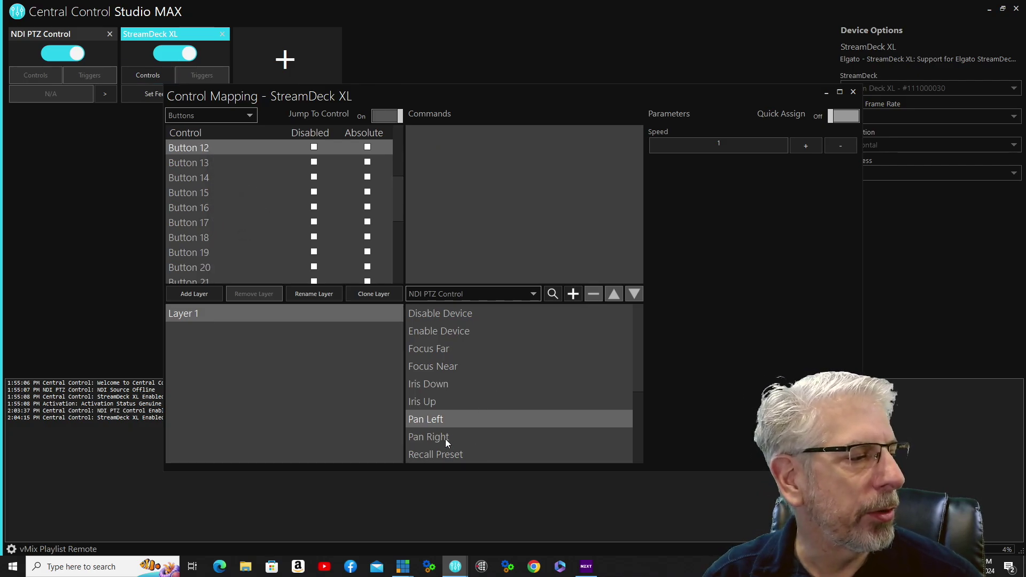
pyautogui.click(445, 438)
pyautogui.click(573, 294)
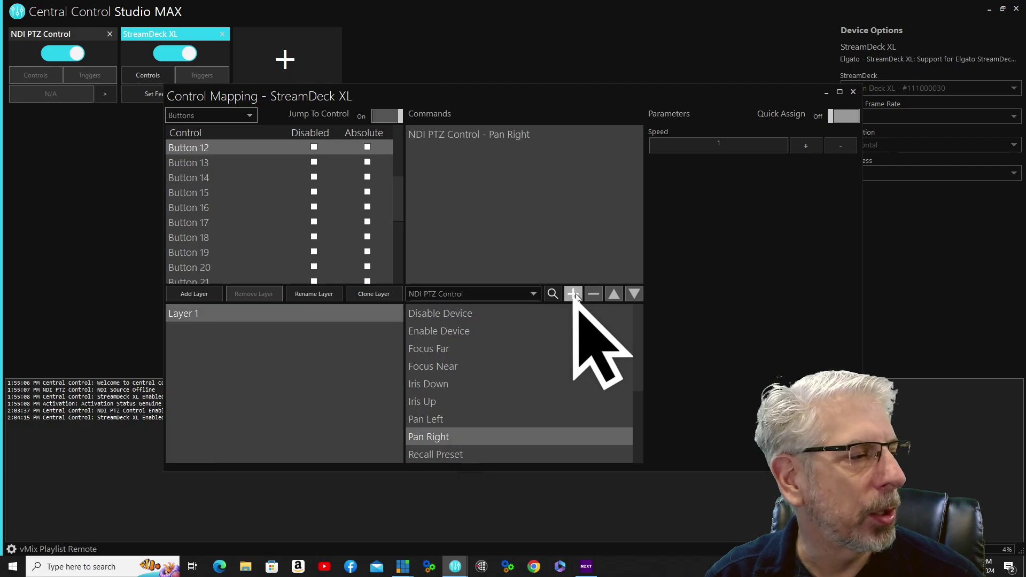
# Map Button 17 to Zoom In and Button 25 to Zoom Out.
pyautogui.scroll(-5, 449, 427)
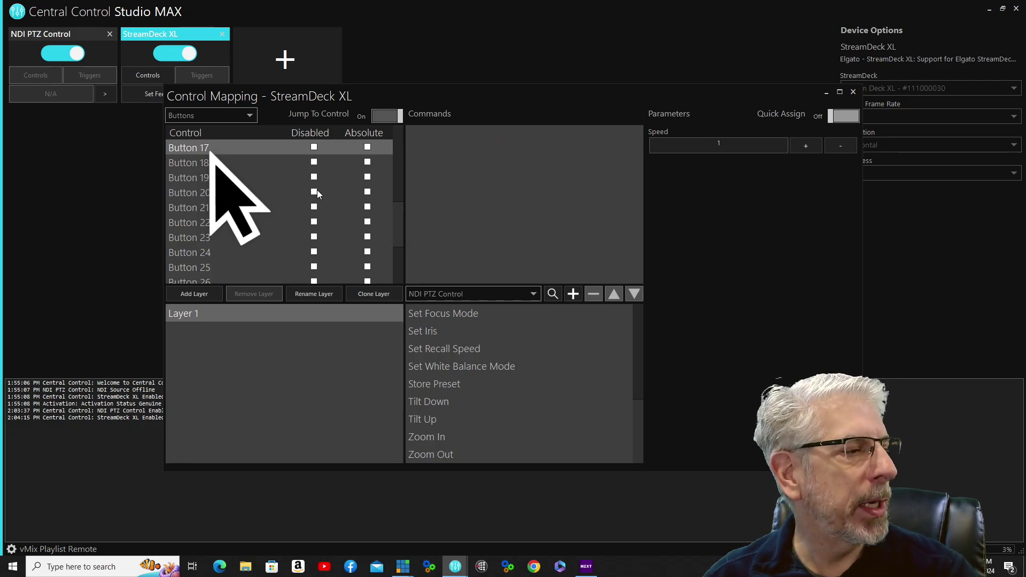
pyautogui.click(437, 437)
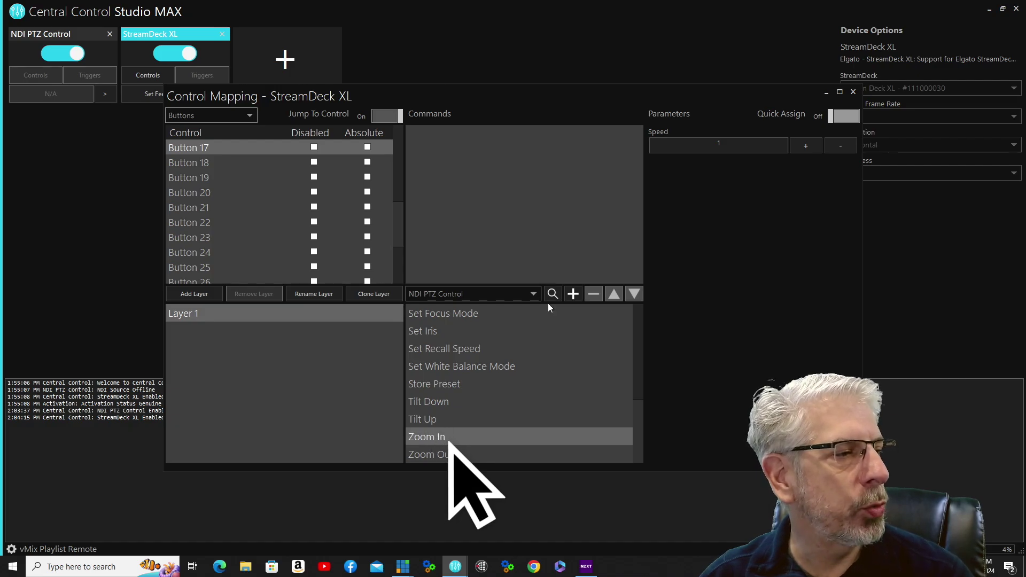
pyautogui.click(573, 295)
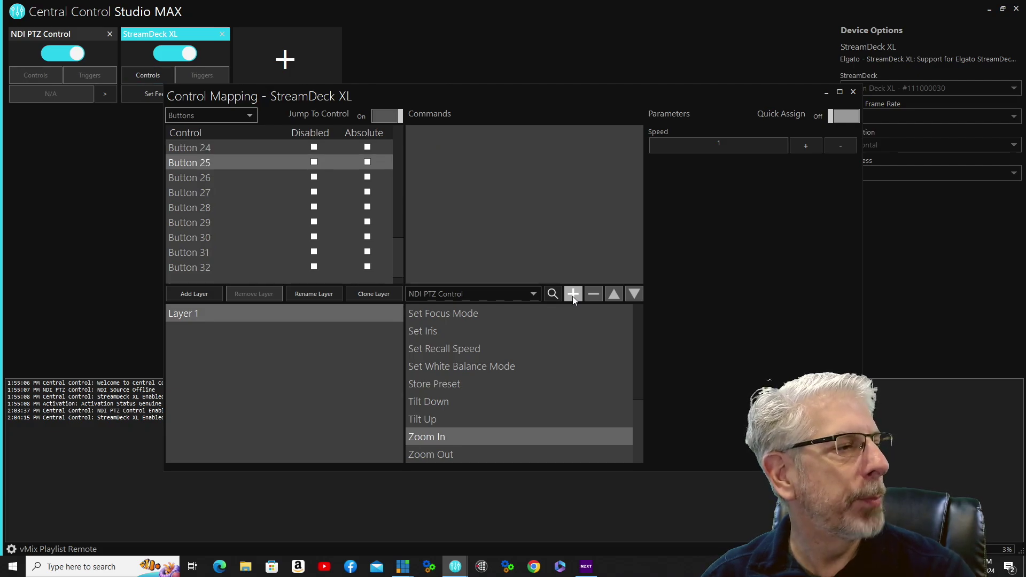
pyautogui.click(441, 455)
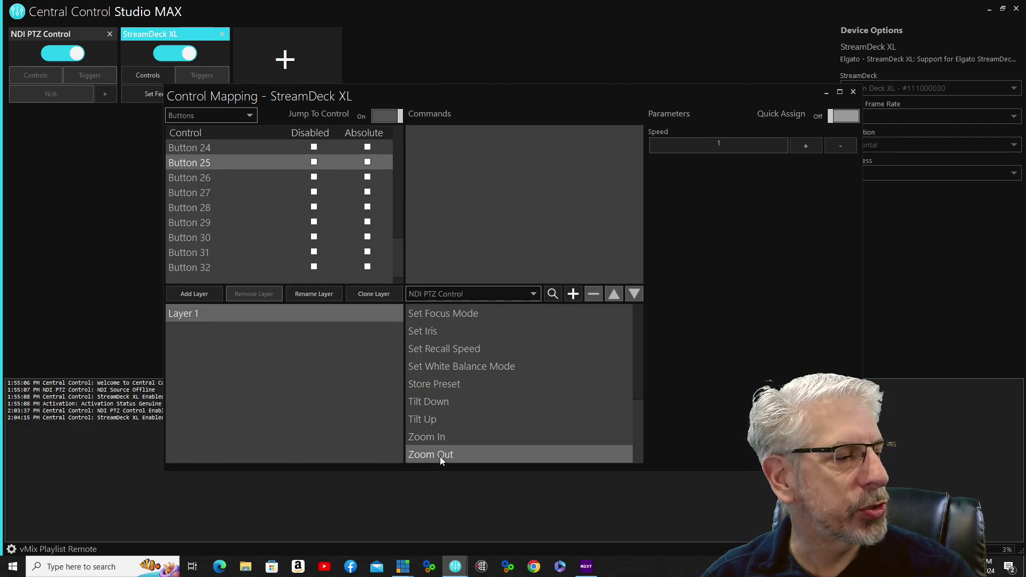
pyautogui.click(573, 294)
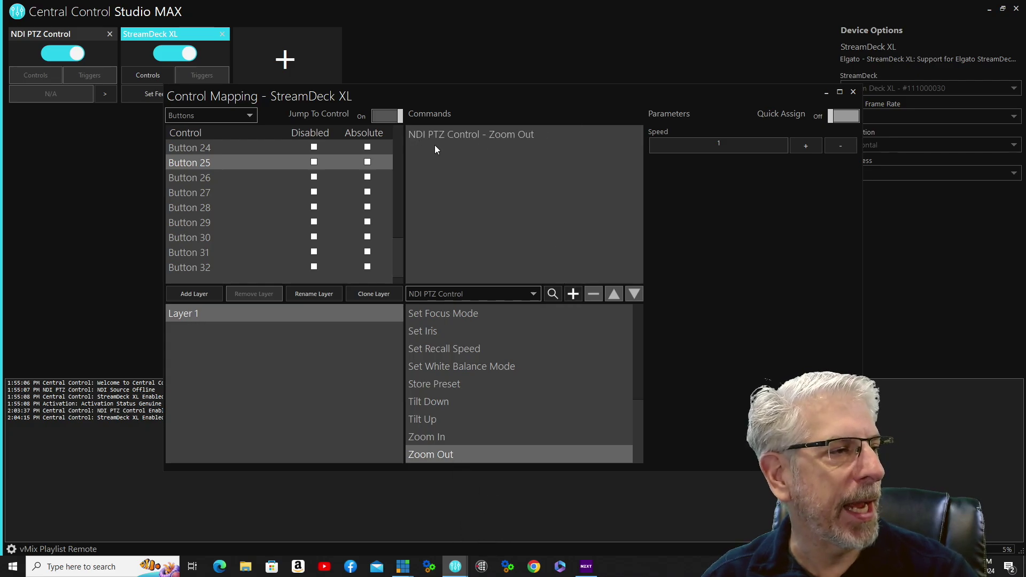